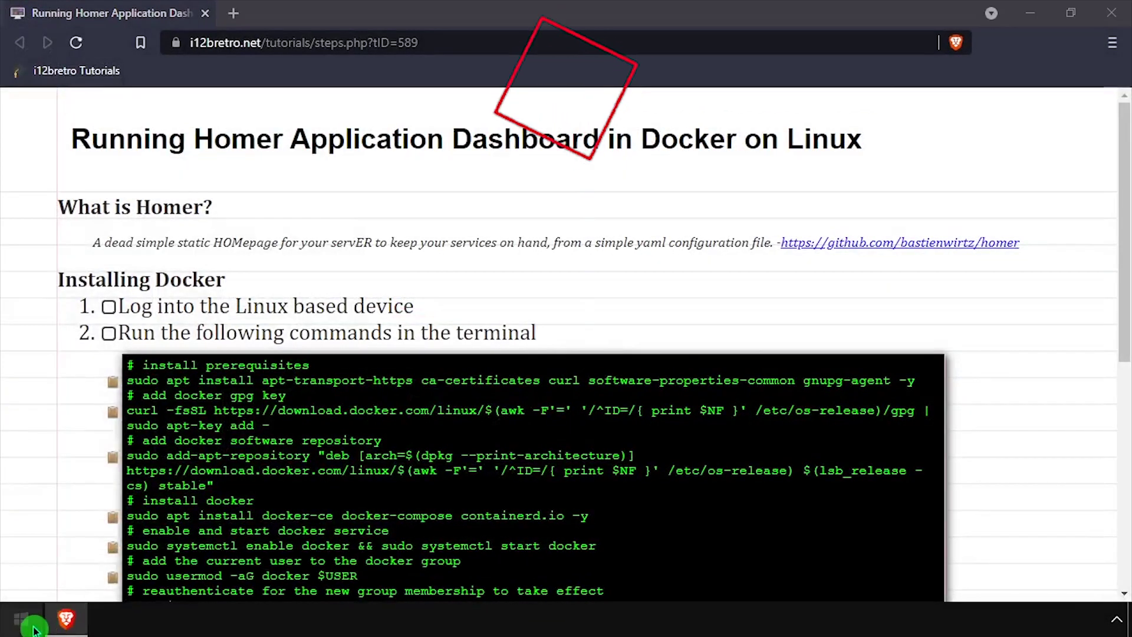
click(21, 621)
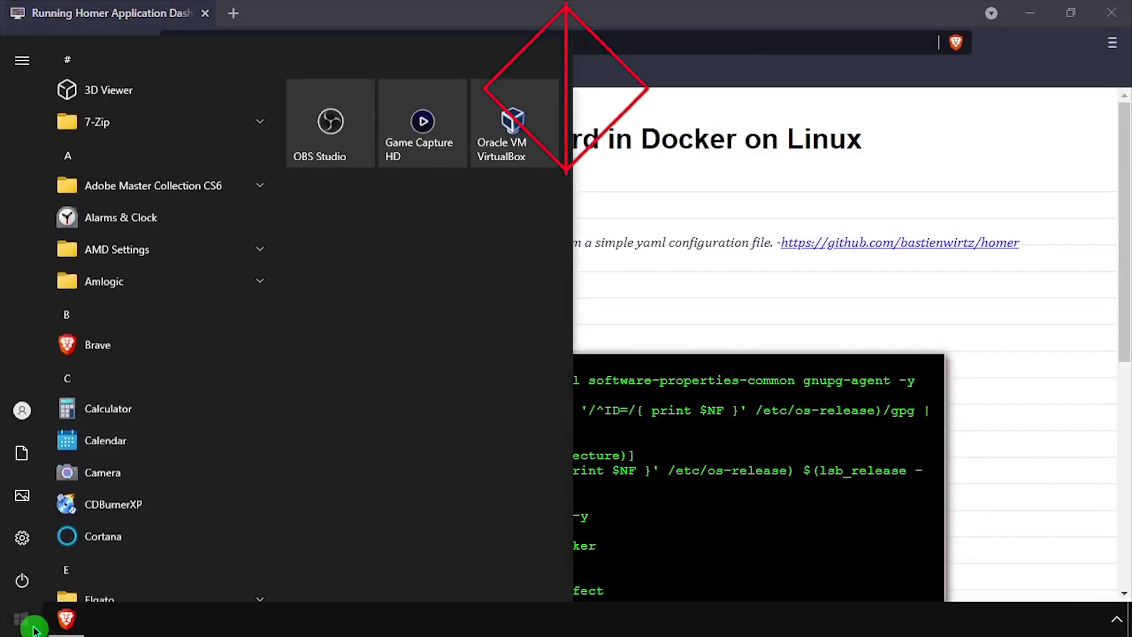
text(wt)
key(Return)
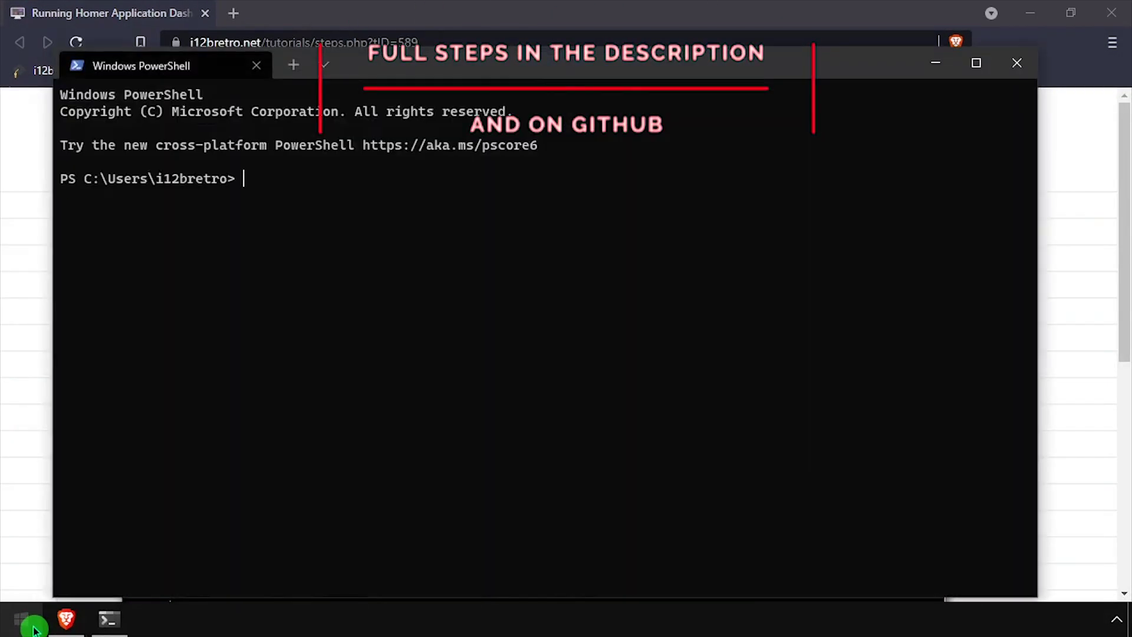
key(super+Right)
key(Return)
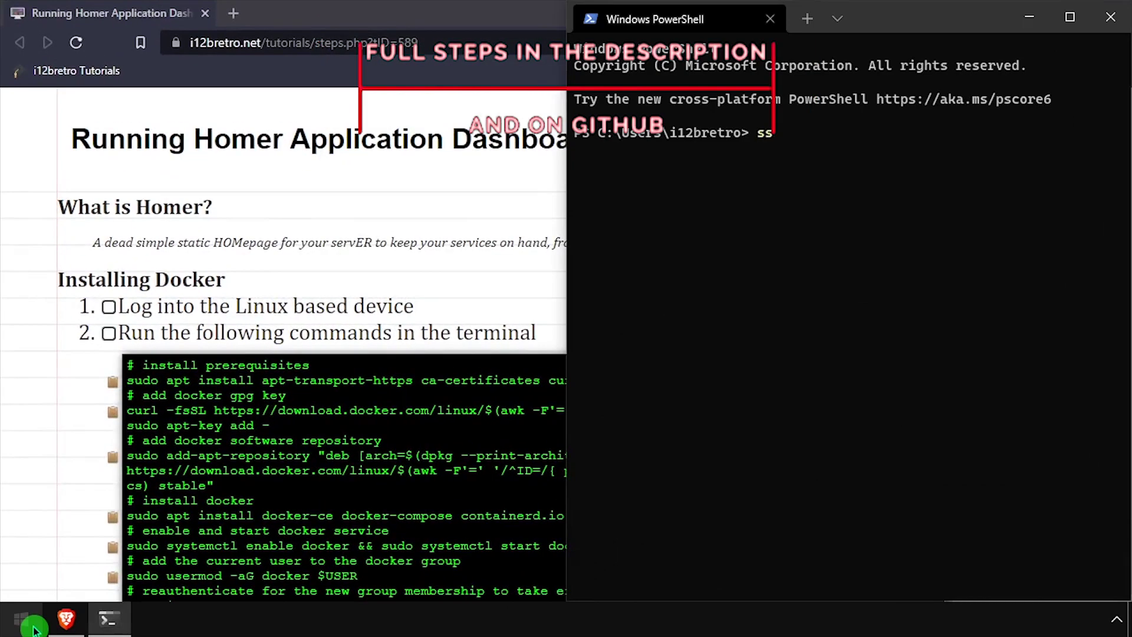
text(ssh i12bretro@192.168.0.95)
key(Return)
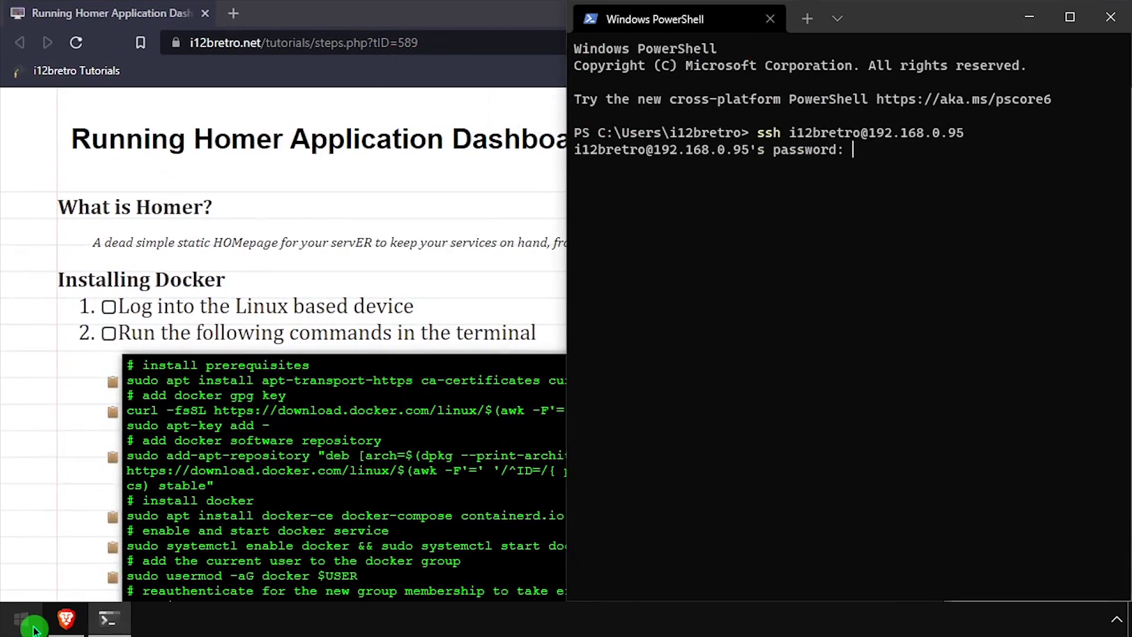
key(Return)
text(clear)
key(Return)
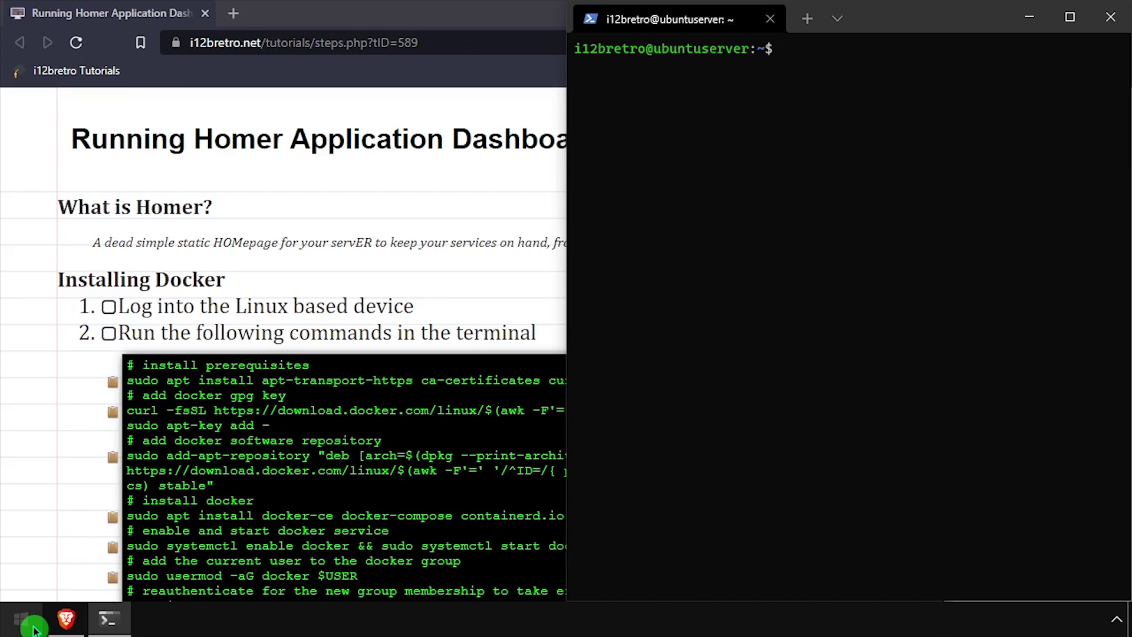
Install the Docker prerequisites, add Docker's GPG key, and add the Docker repository.
click(113, 381)
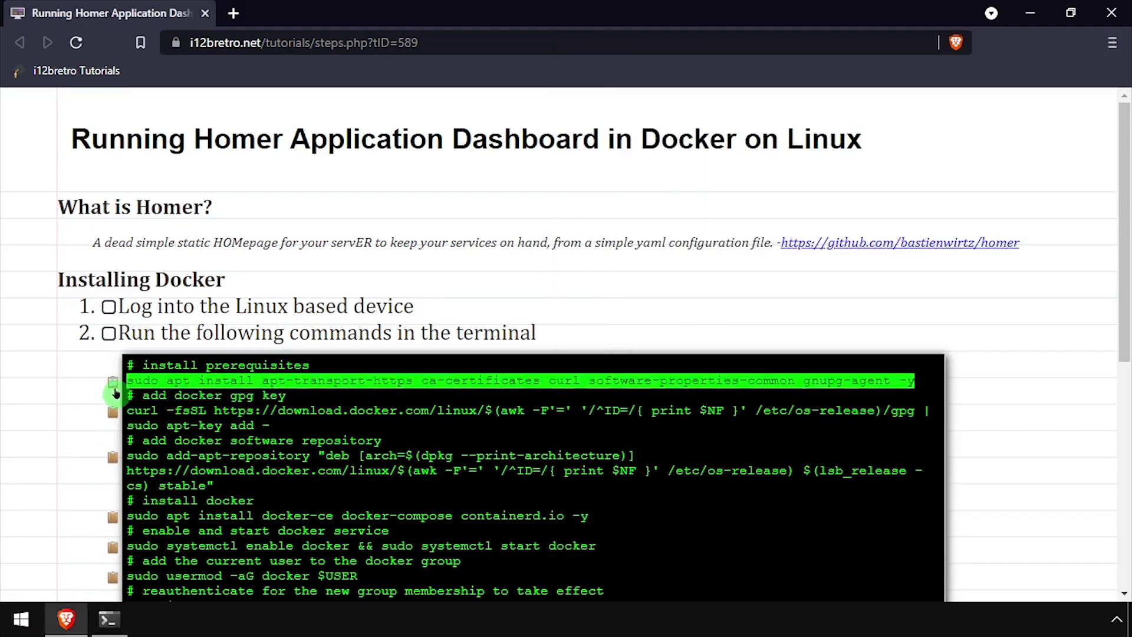
key(alt+Tab)
text(sudo apt install apt-transport-https ca-certificates curl software-properties-common gnupg-agent -y)
key(Return)
key(Return)
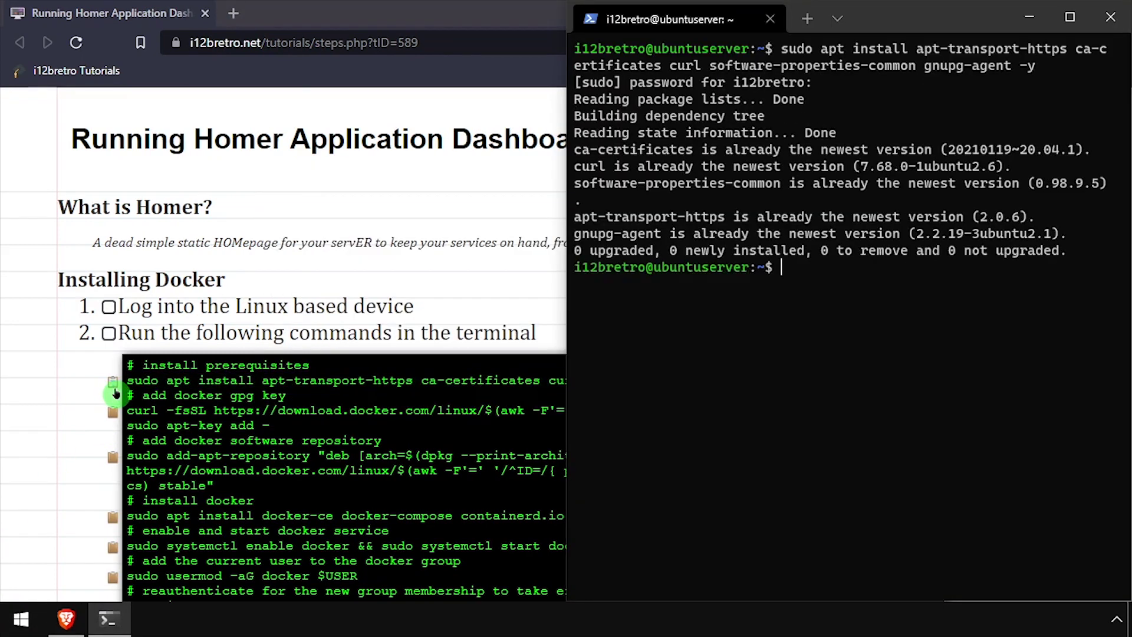
click(113, 411)
key(alt+Tab)
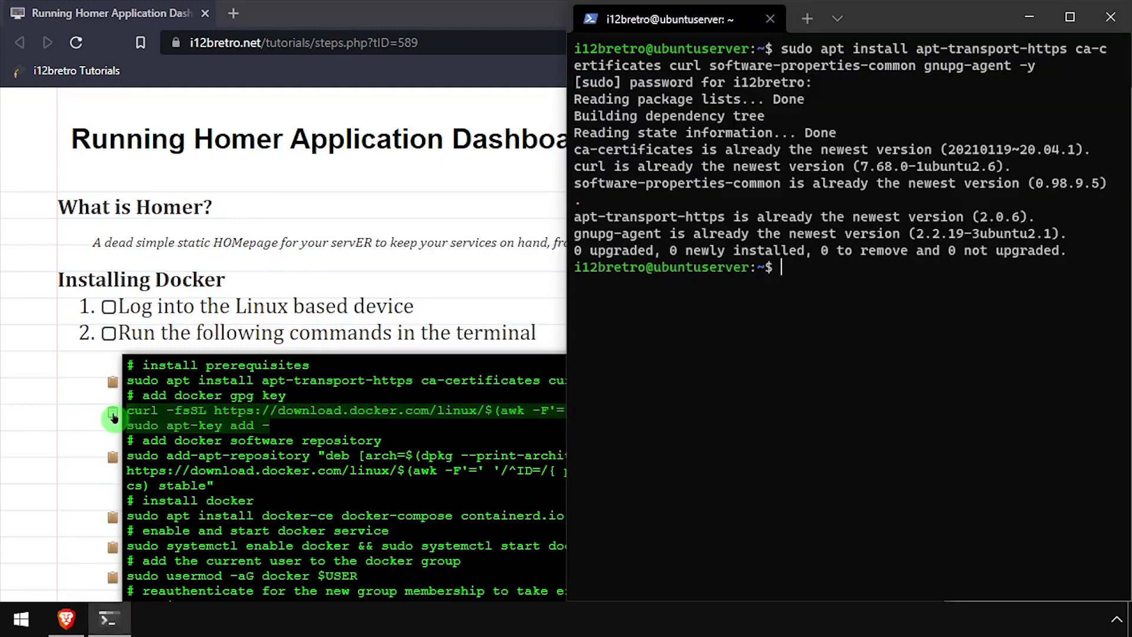
text(curl -fsSL https://download.docker.com/linux/$(awk -F'=' '/^ID=/{ print $NF }' /etc/os-release)/gpg | sudo apt-key add -)
key(Return)
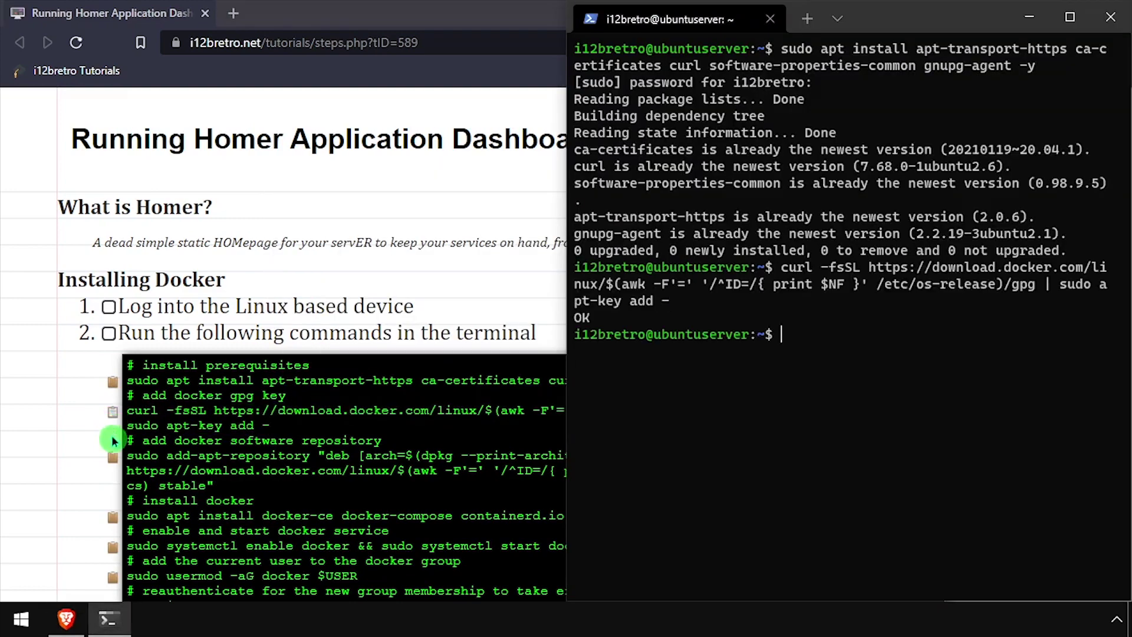
click(113, 457)
key(alt+Tab)
text(sudo add-apt-repository "deb [arch=$(dpkg --print-architecture)] https://download.docker.com/linux/$(awk -F'=' '/^ID=/{ print $NF }' /etc/os-release) $(lsb_release -cs) stable")
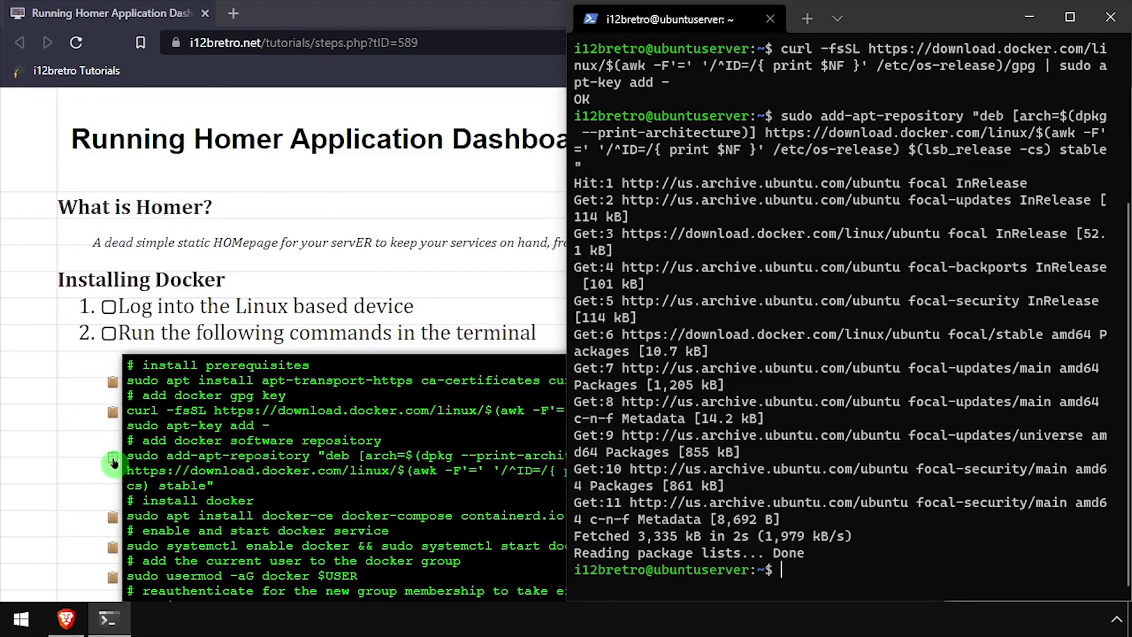
Install Docker, then enable and start the Docker service.
click(113, 515)
key(alt+Tab)
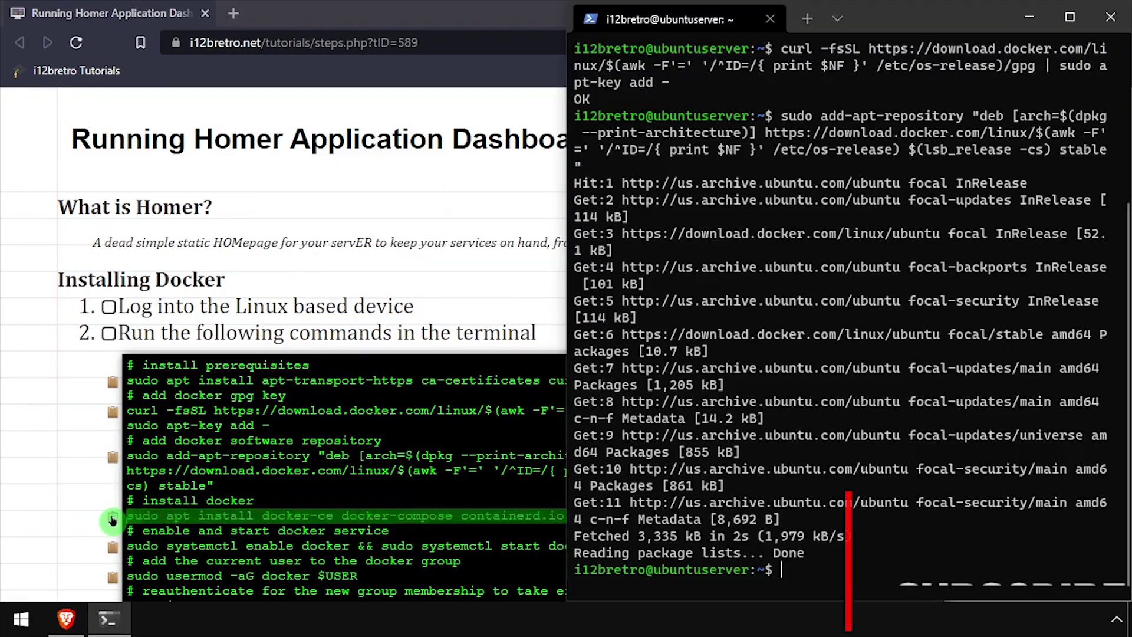
text(sudo apt install docker-ce docker-compose containerd.io -y)
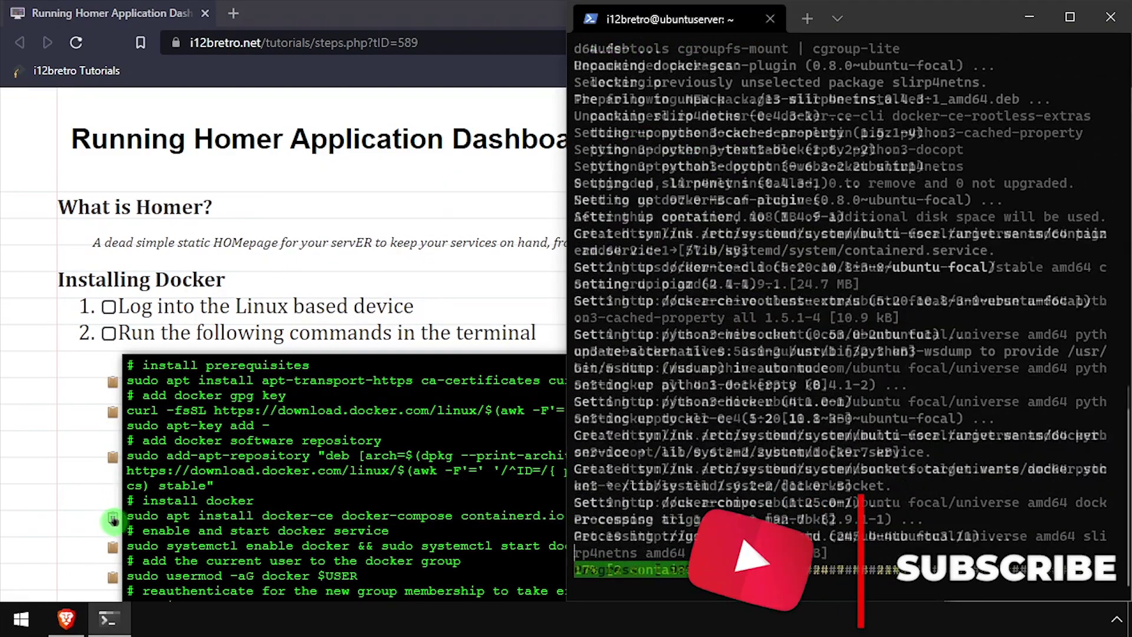
click(114, 550)
key(alt+Tab)
text(sudo systemctl enable docker && sudo systemctl start docker)
key(Return)
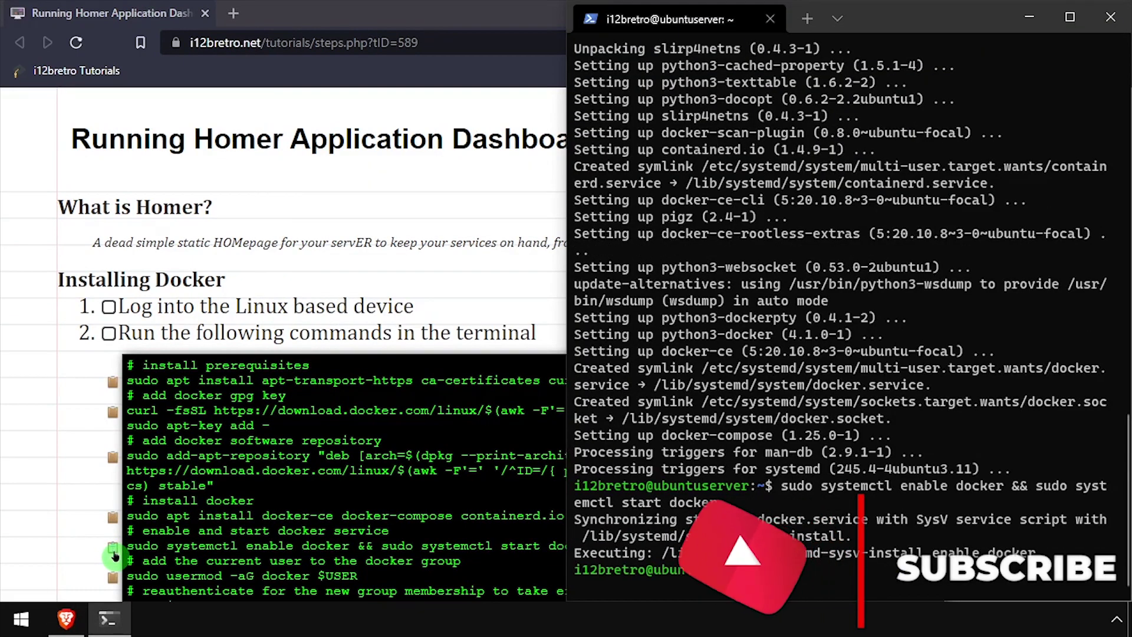
scroll(113, 556, down, 5)
Add the user to the docker group and re-authenticate with su - $USER.
click(114, 134)
key(alt+Tab)
text(sudo usermod -aG docker $USER)
key(Return)
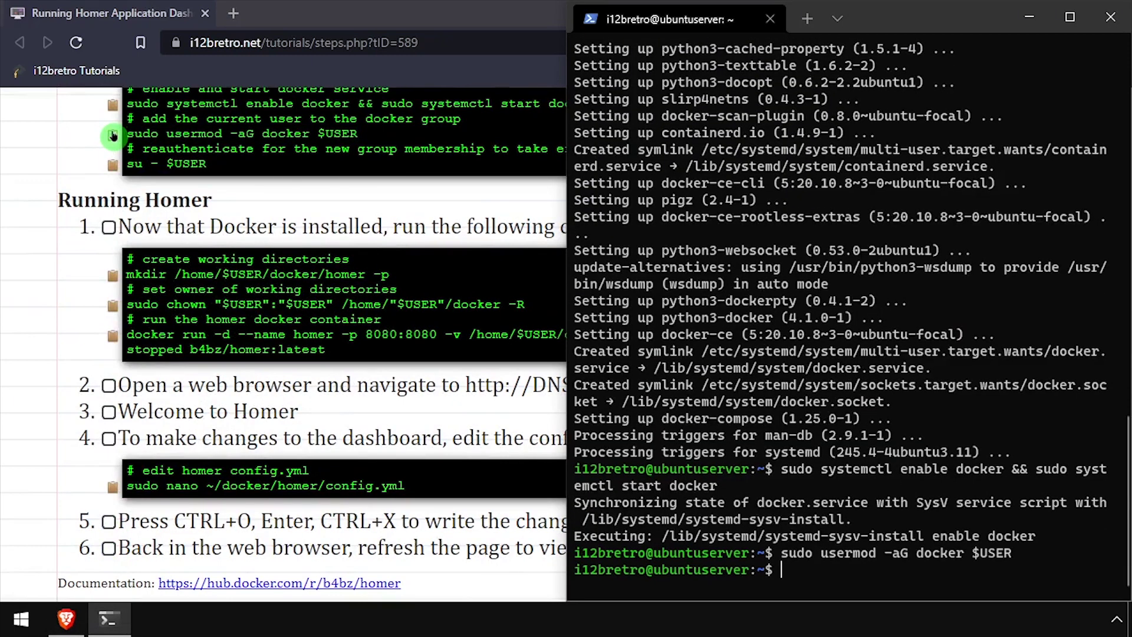
click(114, 165)
key(alt+Tab)
key(ctrl+shift+v)
key(Return)
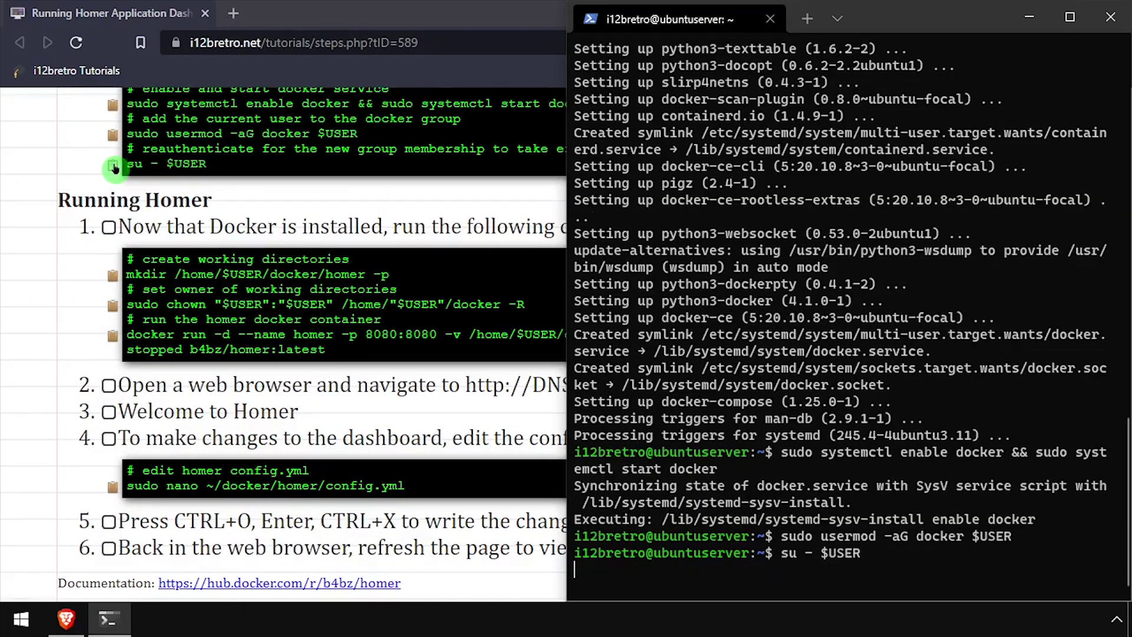
key(Return)
text(clear)
Create the Homer working directory with mkdir and set its owner with sudo chown.
key(Return)
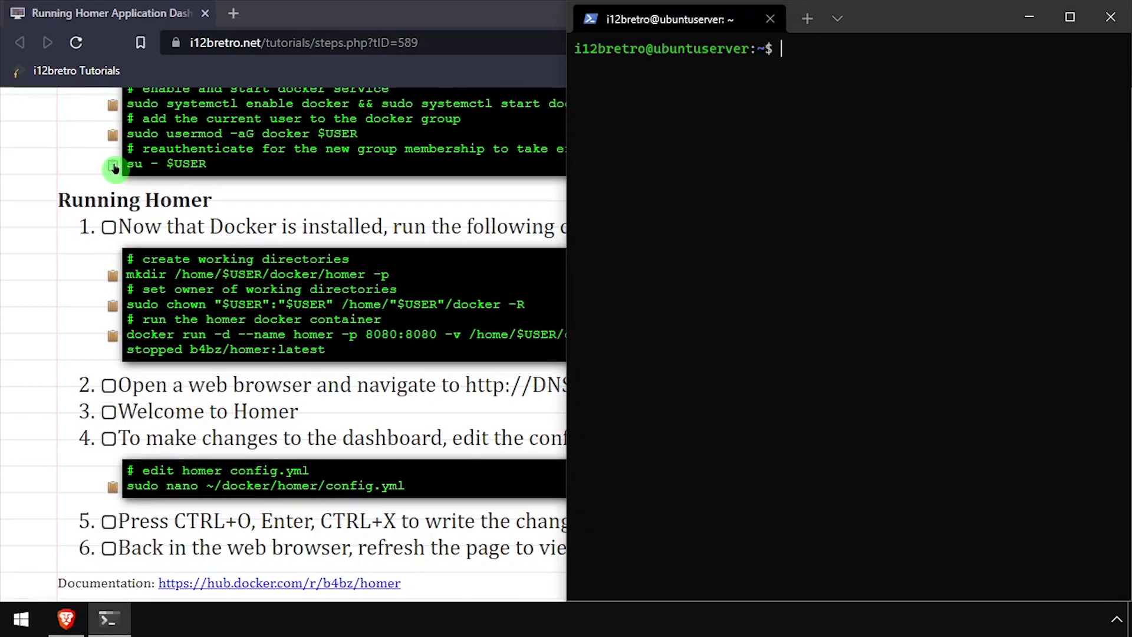
click(114, 277)
key(alt+Tab)
text(mkdir /home/$USER/docker/homer -p)
key(Return)
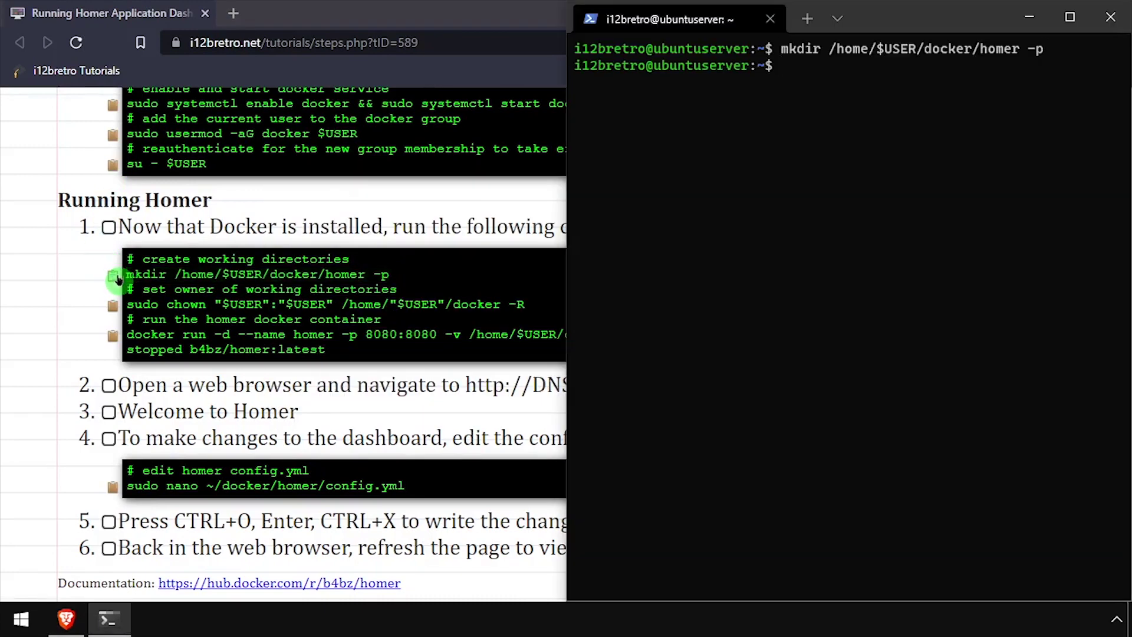
click(113, 306)
key(alt+Tab)
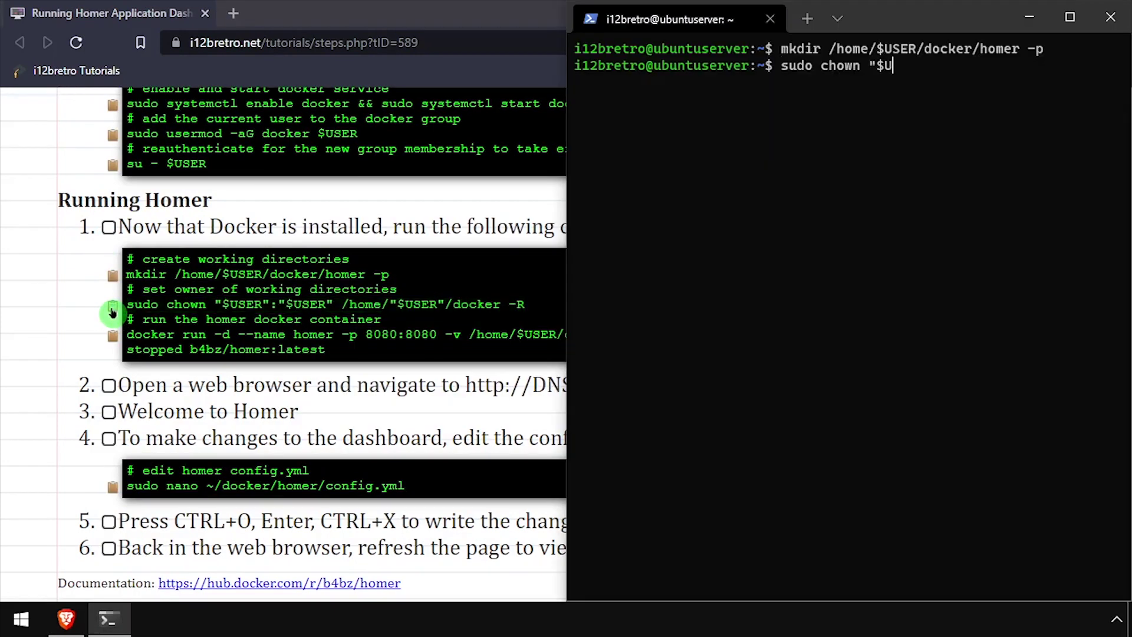
text(sudo chown "$USER":"$USER" /home/"$USER"/docker -R)
key(Return)
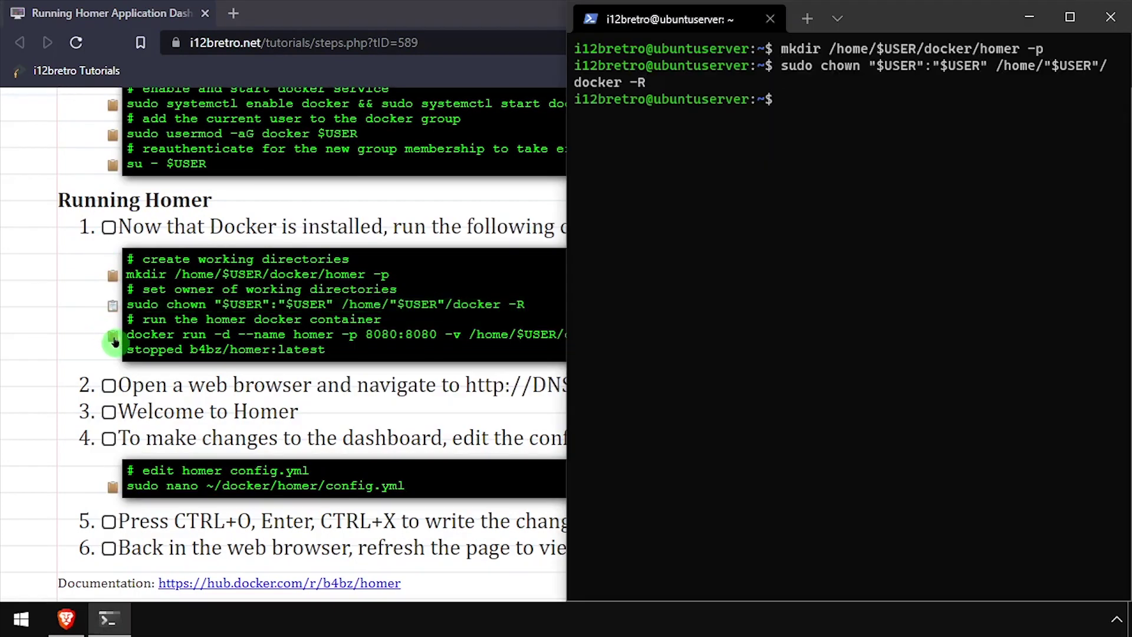
Start the homer container from the b4bz/homer image, mapping port 8080:8080.
click(113, 339)
key(alt+Tab)
text(docker run -d --name homer -p 8080:8080 -v /home/$USER/docker/homer:/www/assets --restart=unless-stopped b4bz/homer:latest)
key(Return)
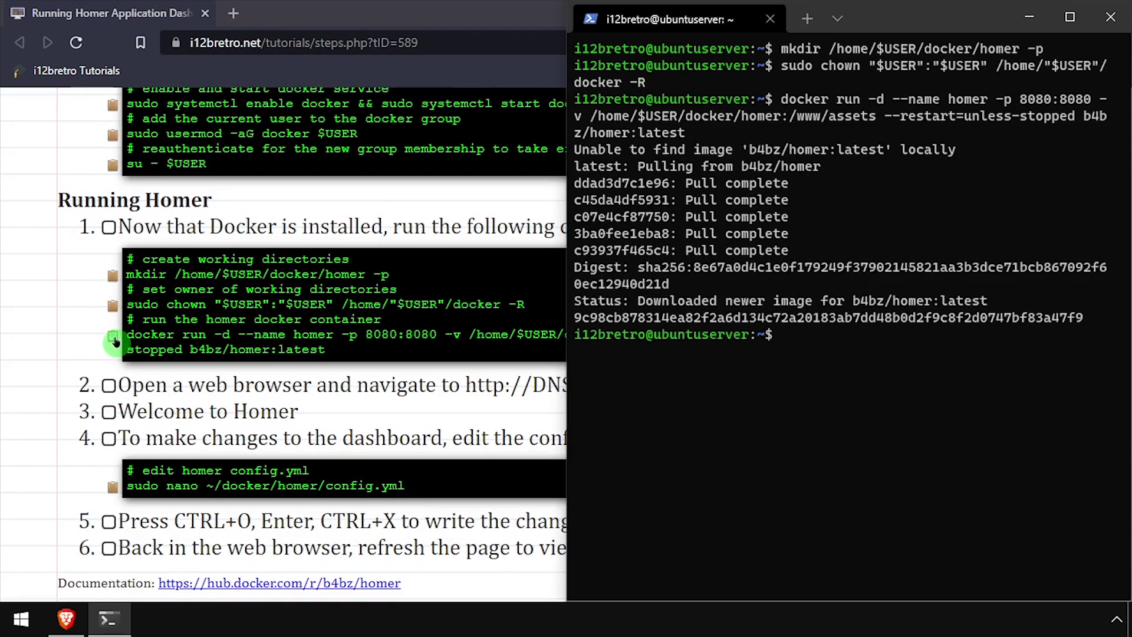
click(75, 17)
key(ctrl+t)
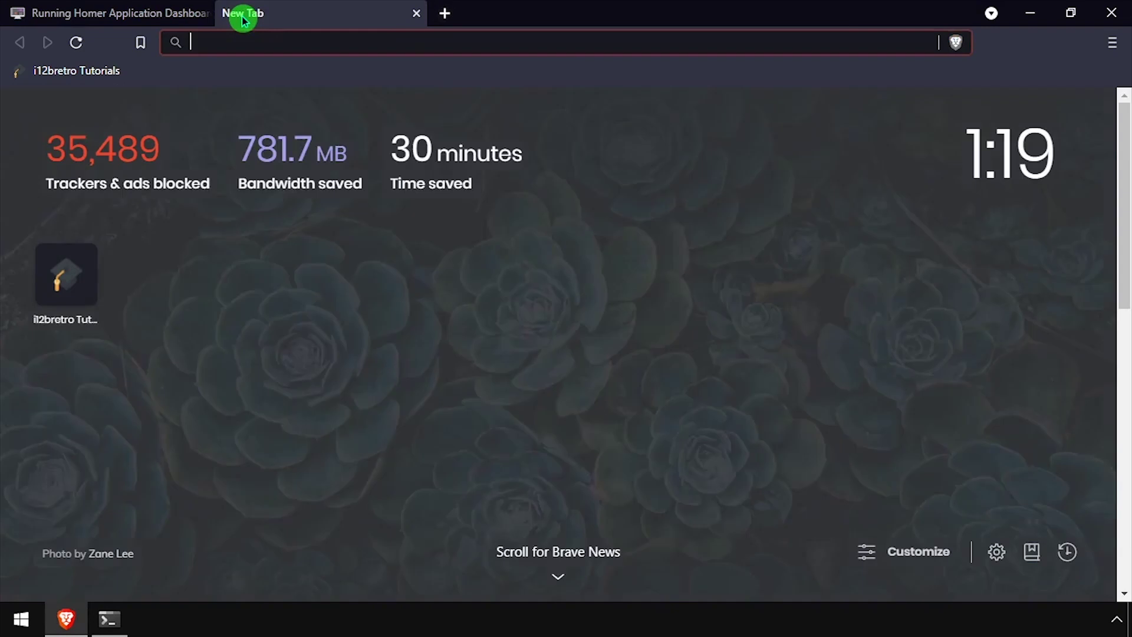
text(http://192.168.0.95)
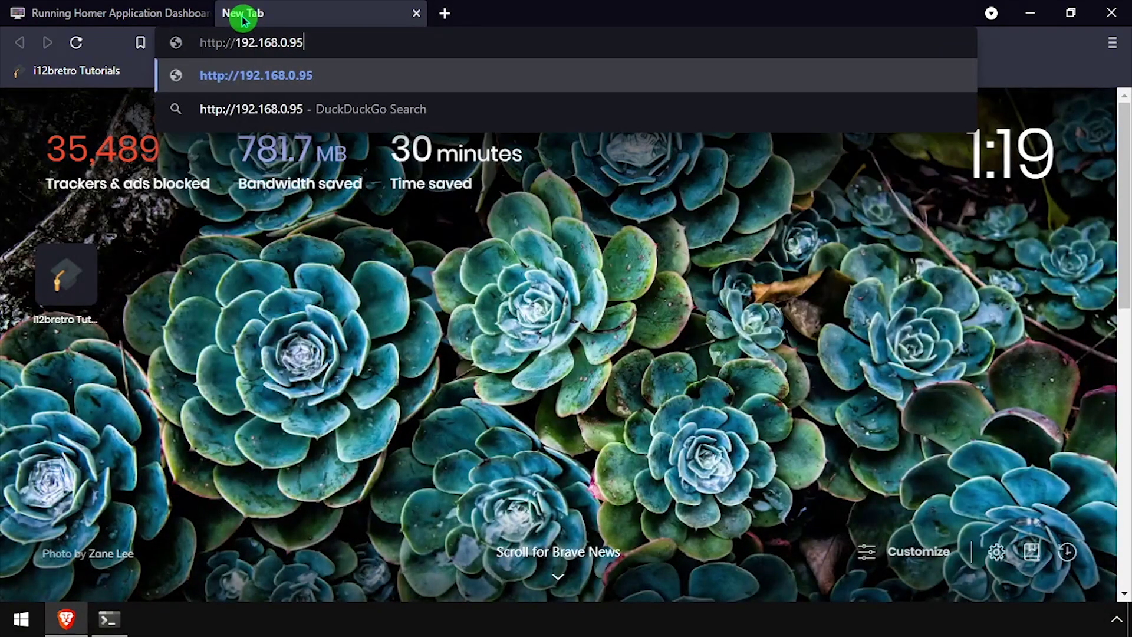
key(Return)
text(:8080)
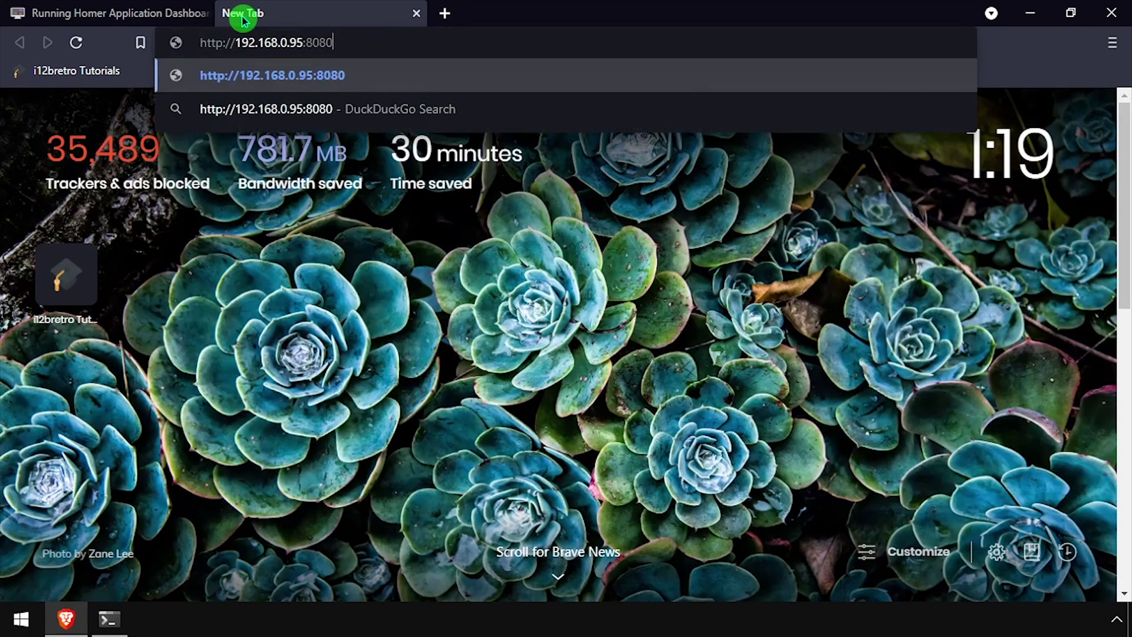
key(Return)
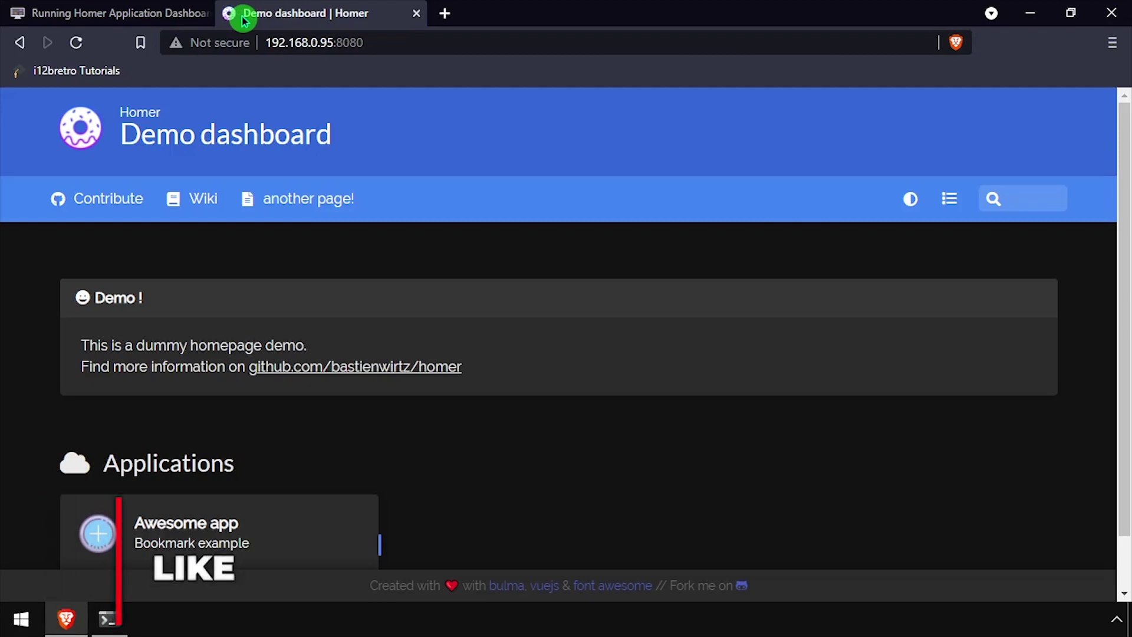
Open ~/docker/homer/config.yml in nano with sudo.
click(116, 13)
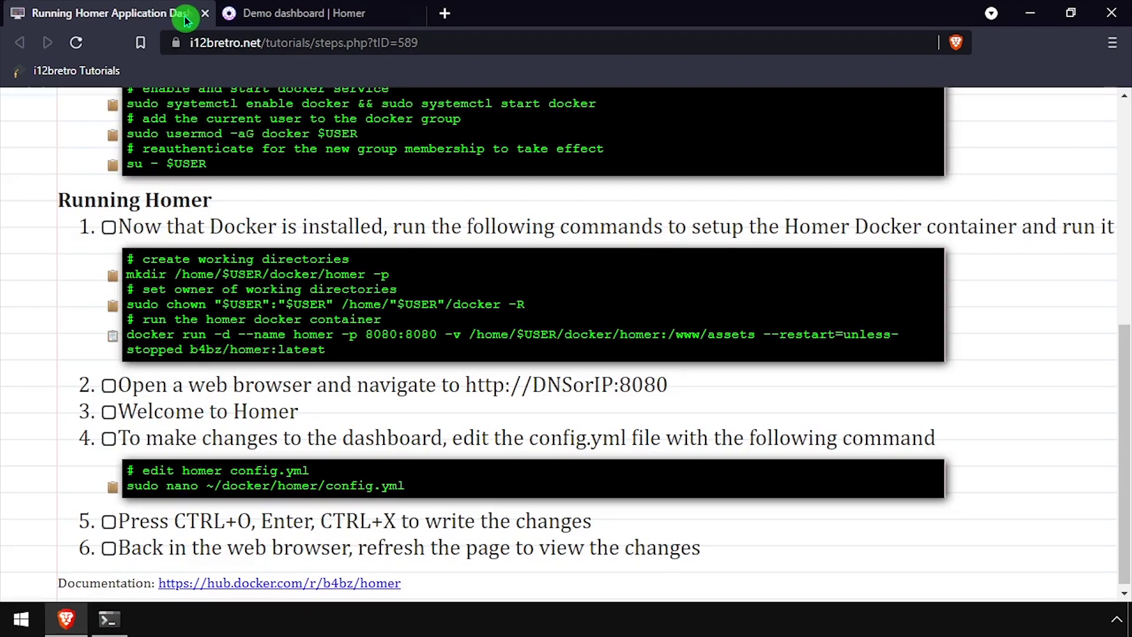
drag(120, 488, 405, 486)
key(ctrl+c)
click(108, 618)
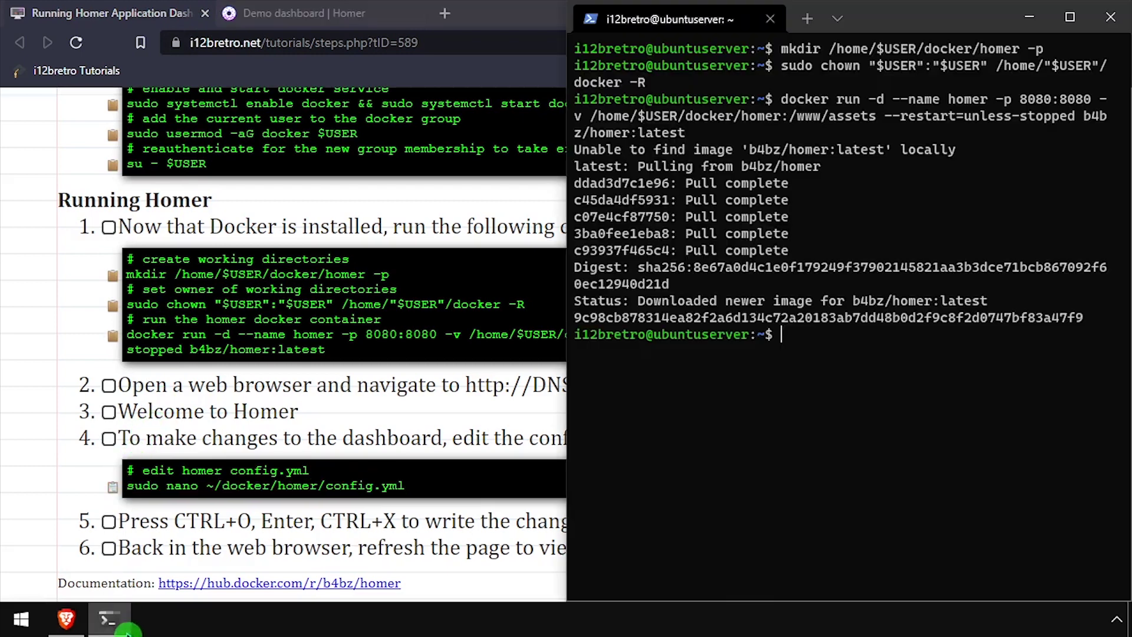
right_click(707, 459)
key(Return)
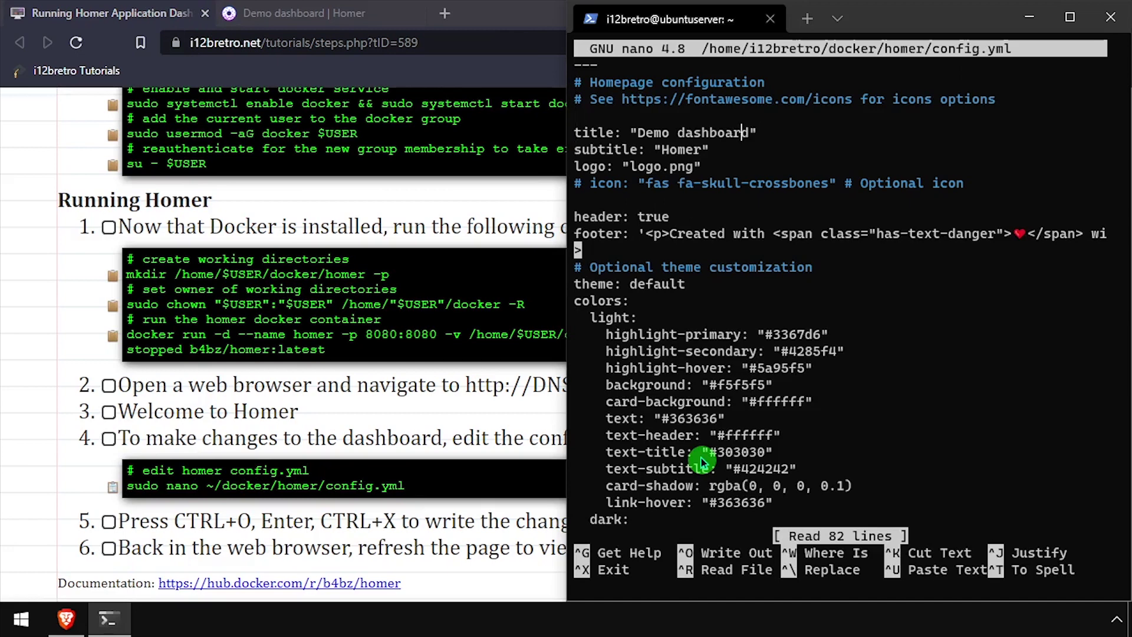
Set the dashboard title to 'containerized', save and exit nano, then reload the dashboard.
key(BackSpace)
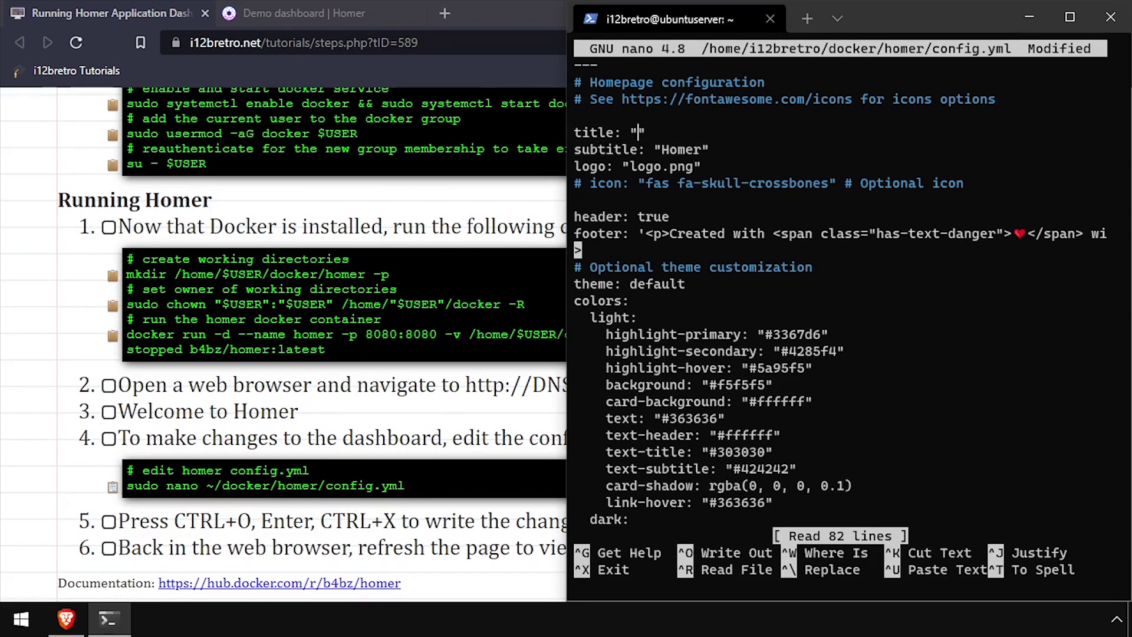
text(con)
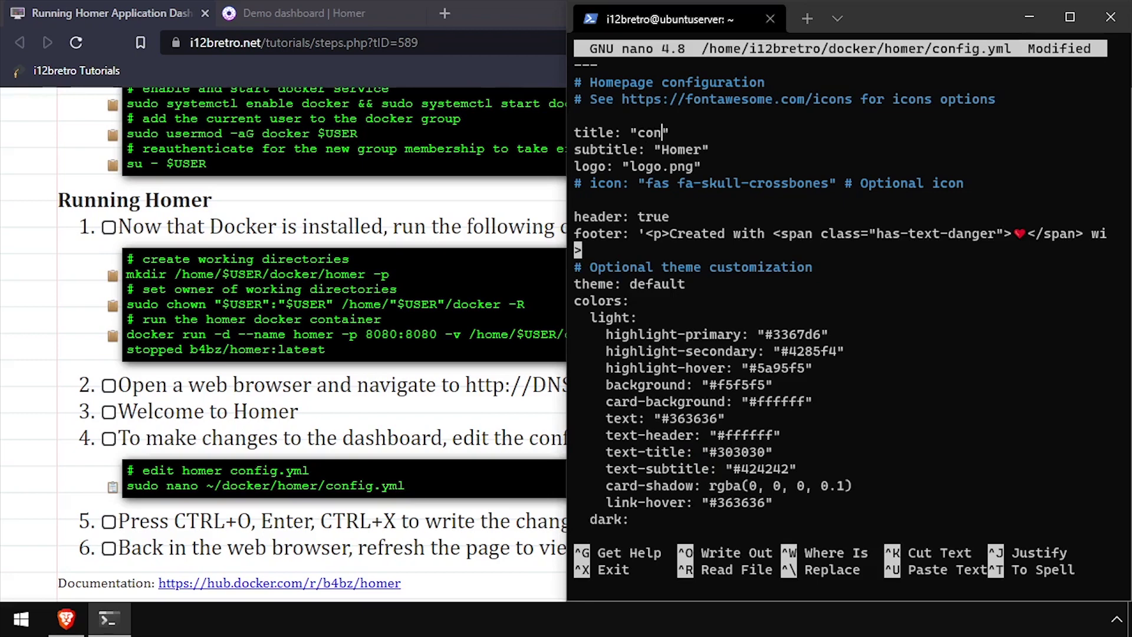
text(d)
key(ctrl+o)
key(Return)
key(ctrl+o)
key(Return)
key(ctrl+x)
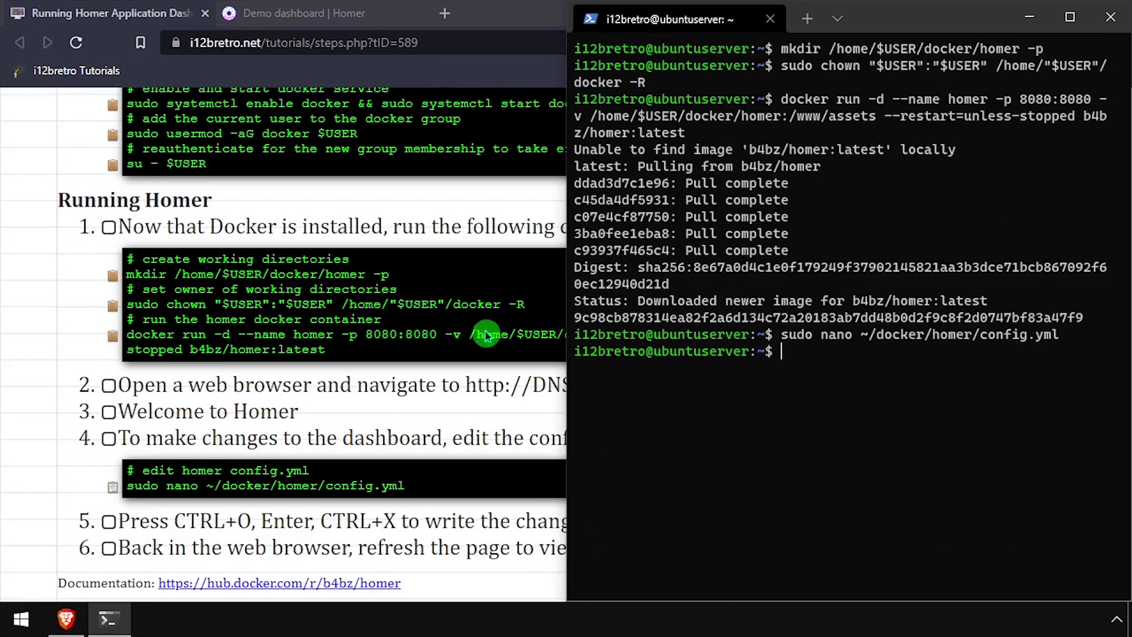
click(352, 17)
key(F5)
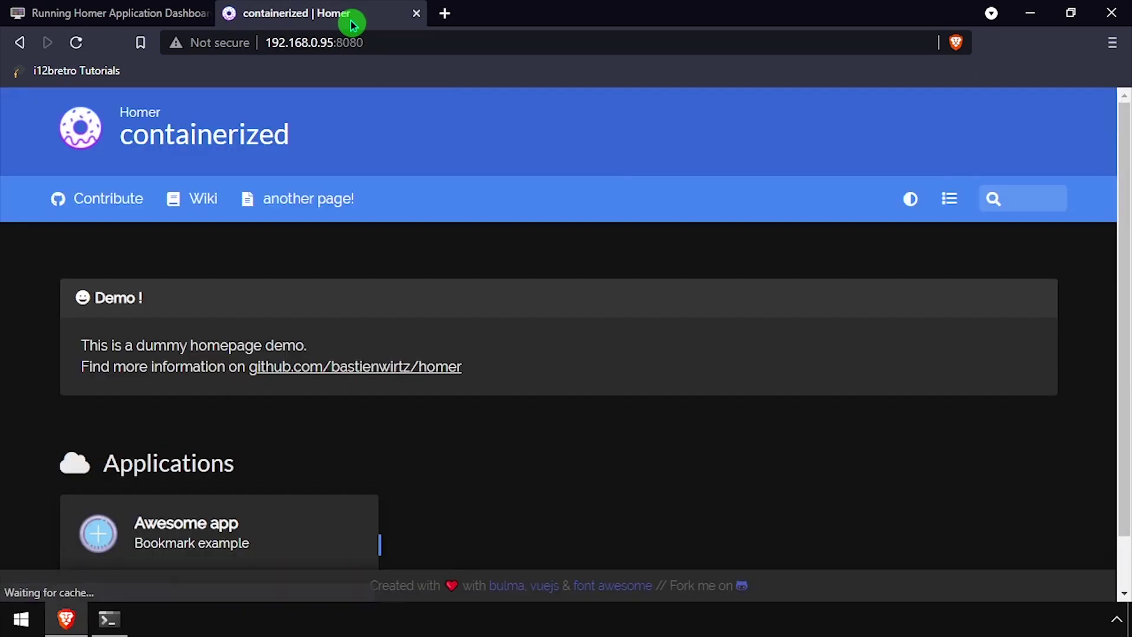